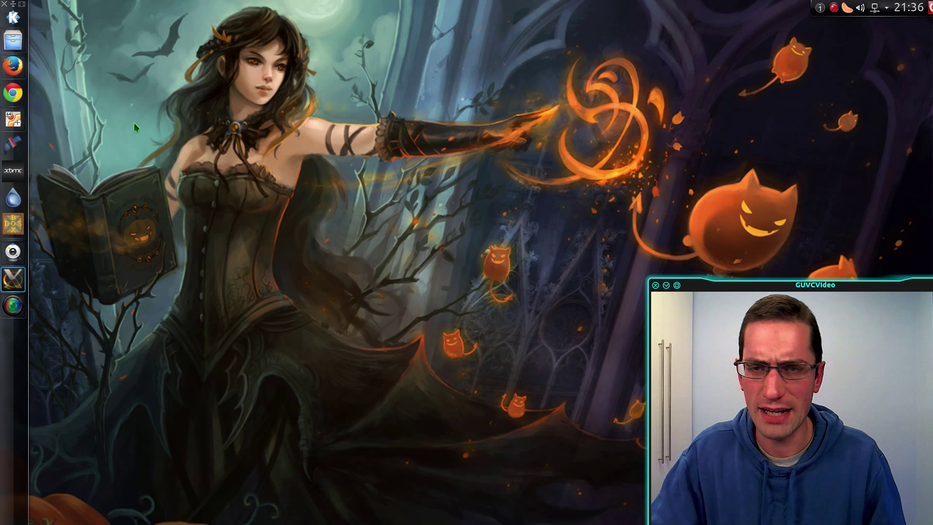
Restore the Firefox window showing Ubuntu's 'Introducing Metal as a Service' MAAS page
left_click(12, 68)
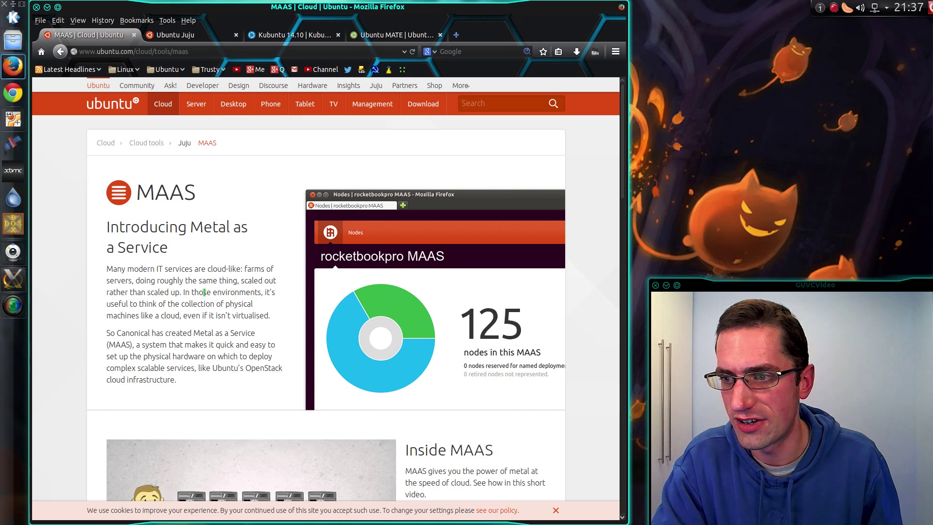
Scroll down the MAAS page, then switch to the Ubuntu Juju tab at juju.ubuntu.com
scroll(205, 292, "down", 6)
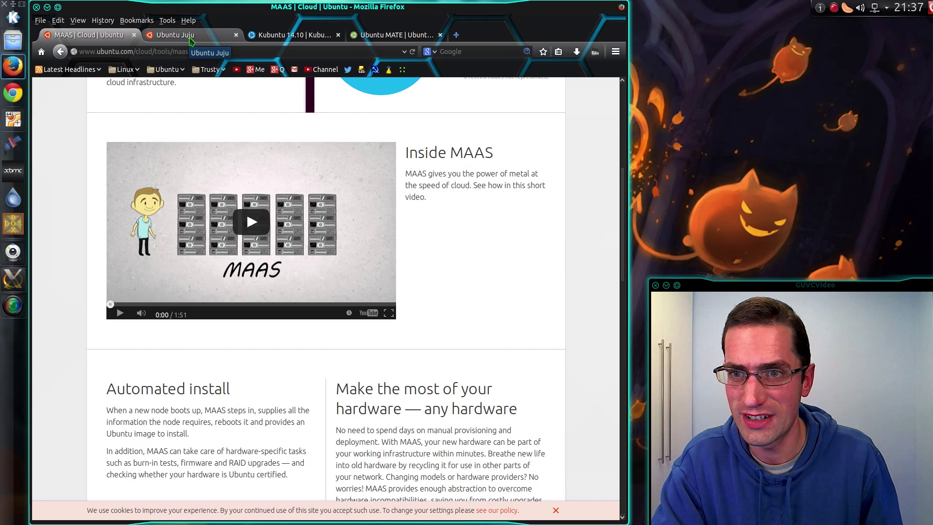
left_click(191, 37)
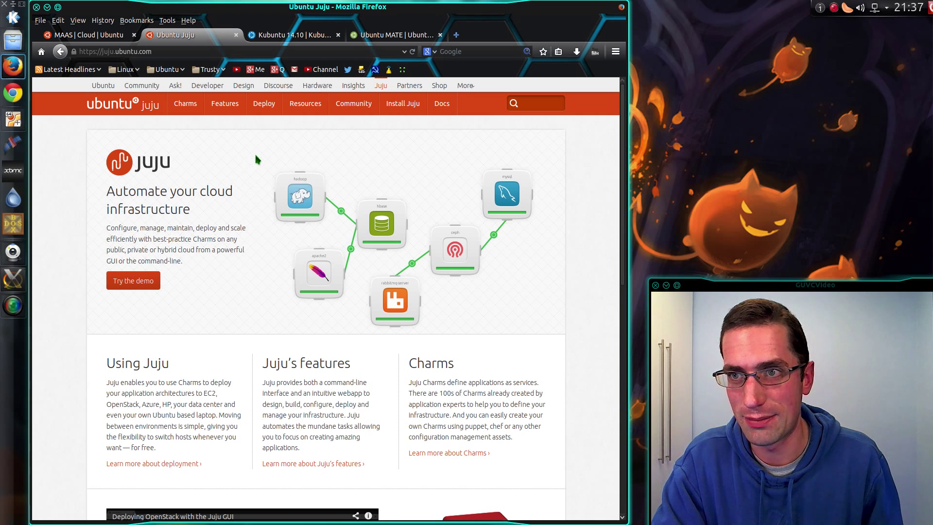
View the Kubuntu 14.10 announcement tab, then move to the ubuntu-mate.org homepage tab
left_click(316, 36)
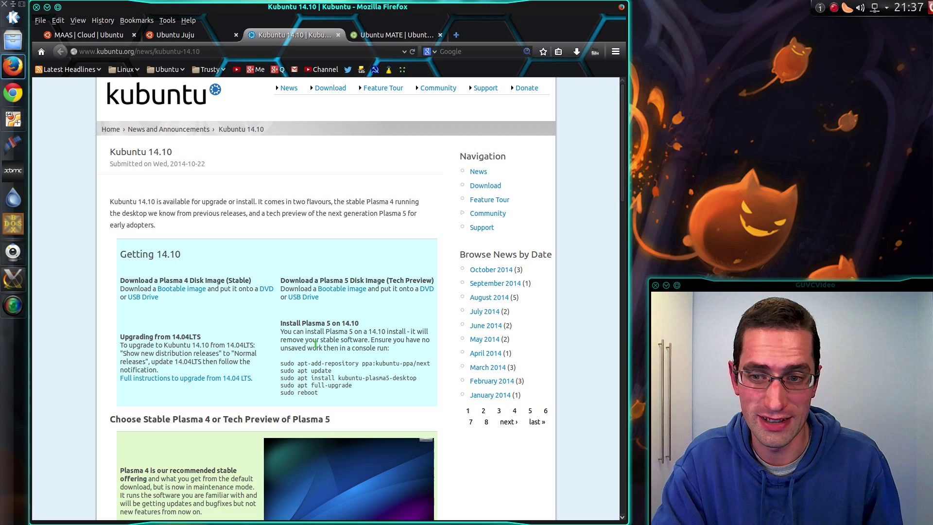
left_click(384, 39)
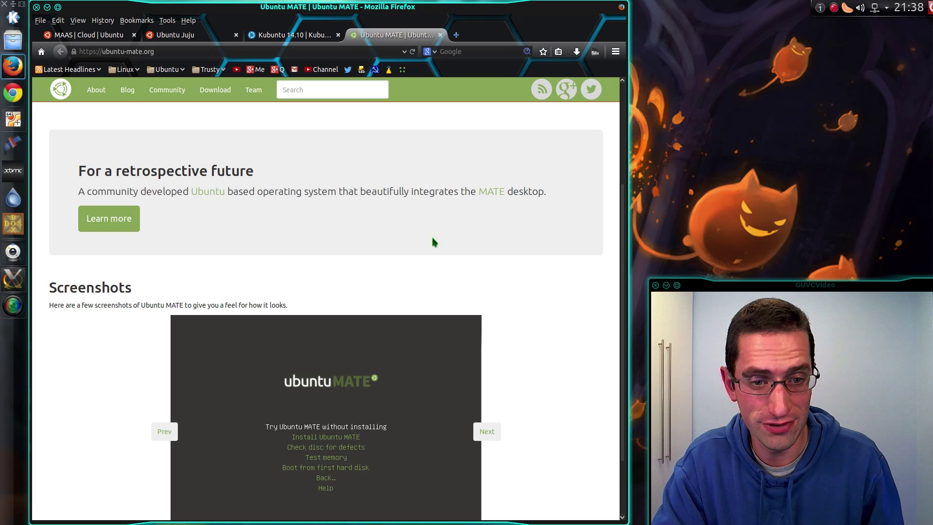
Minimize Firefox and boot the highlighted Ubuntu GRUB entry into the desktop
left_click(47, 7)
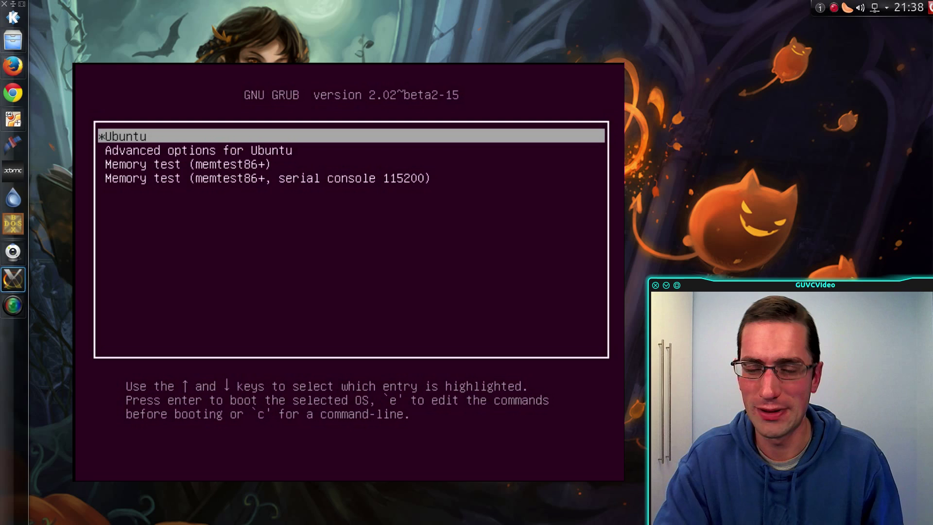
key("Return")
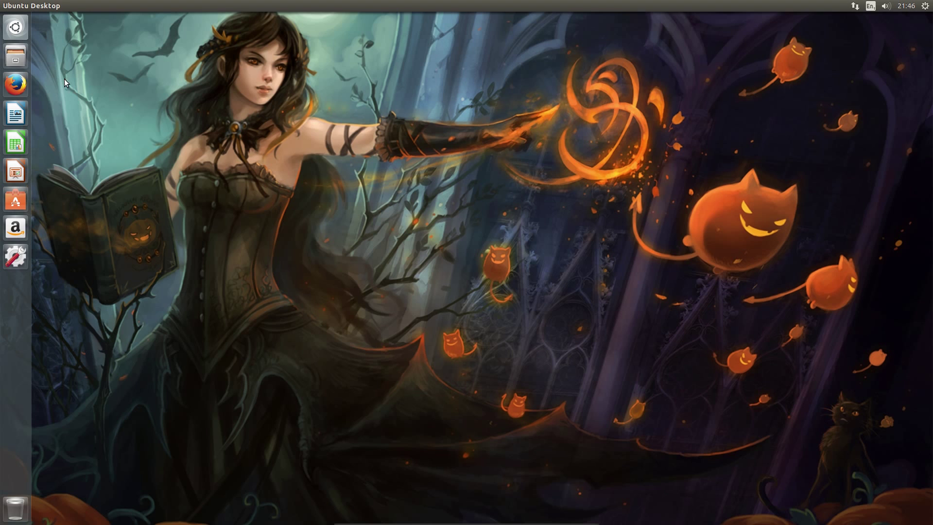
left_click(20, 32)
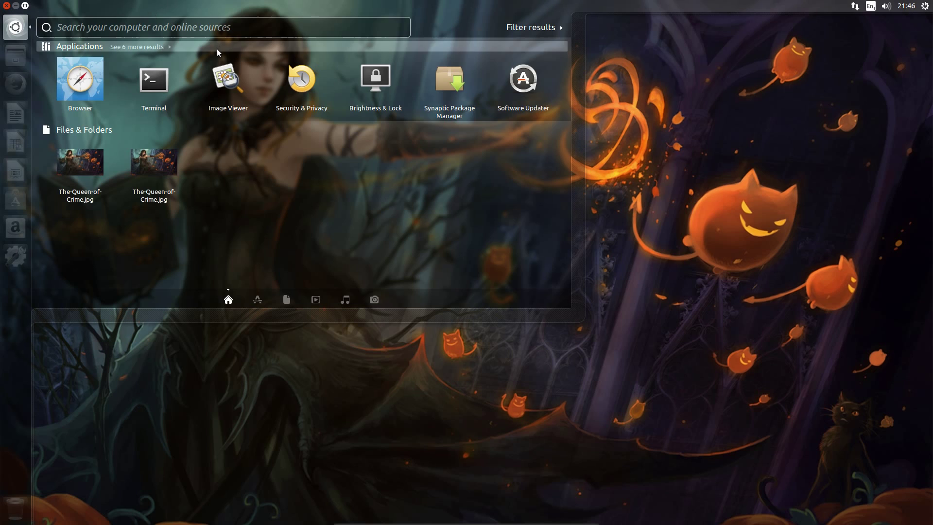
type("cardiff")
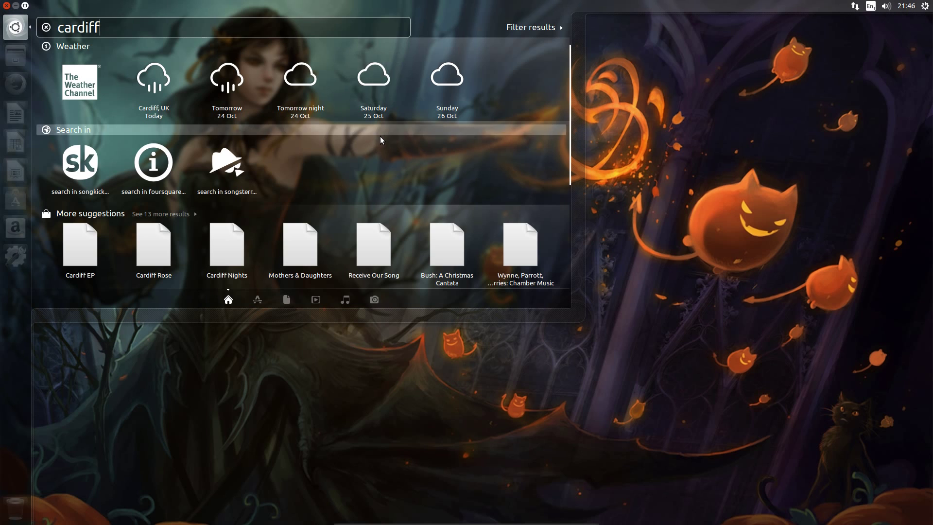
scroll(380, 136, "down", 3)
scroll(380, 135, "up", 3)
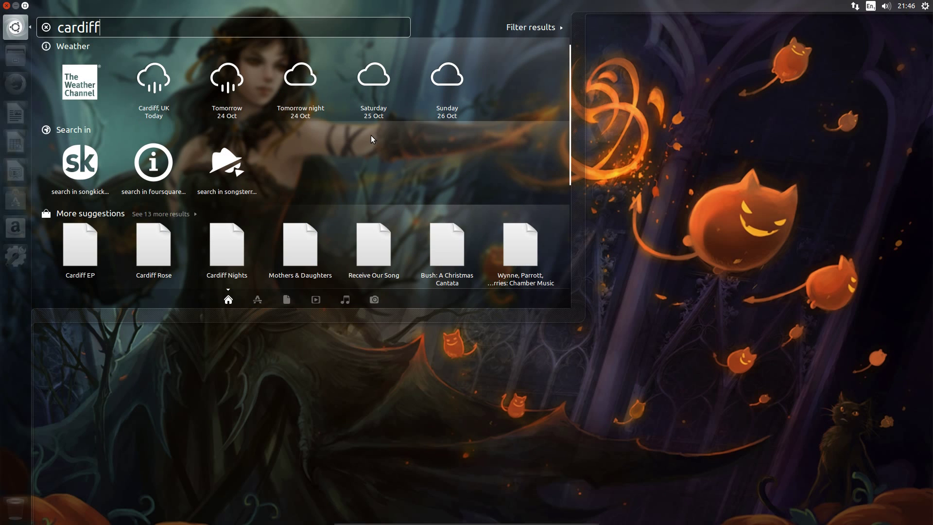
key("super")
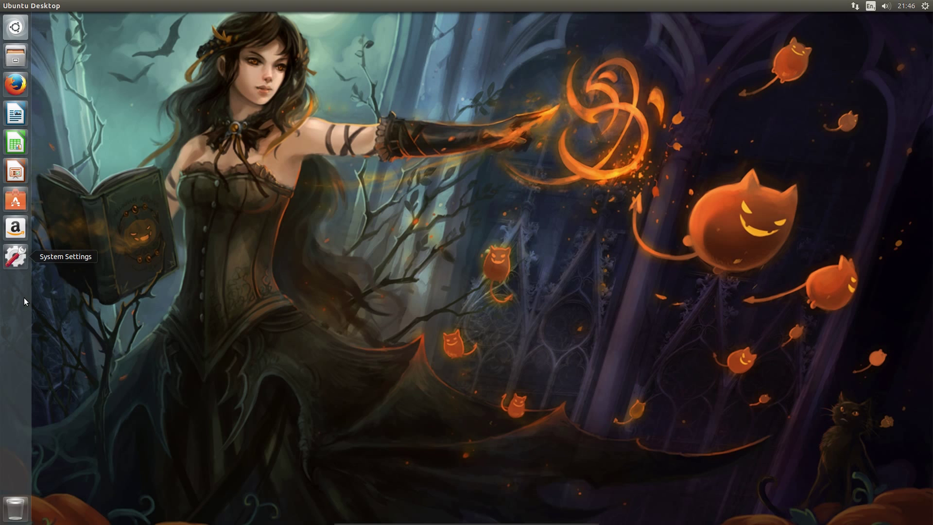
left_click(925, 6)
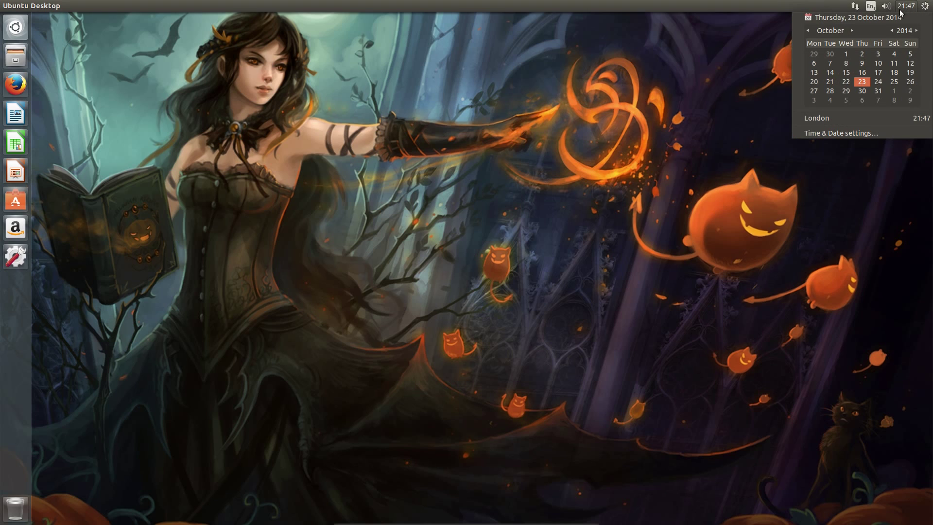
mouse_move(888, 6)
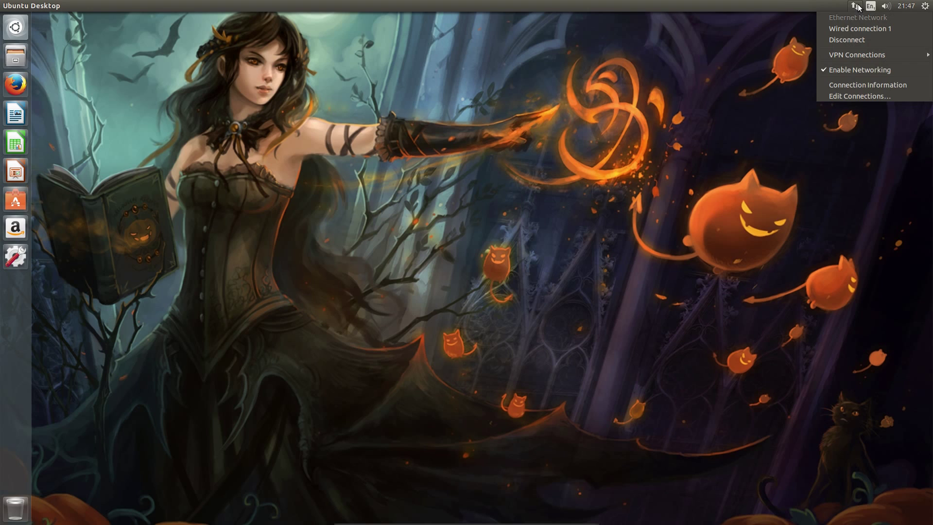
left_click(527, 18)
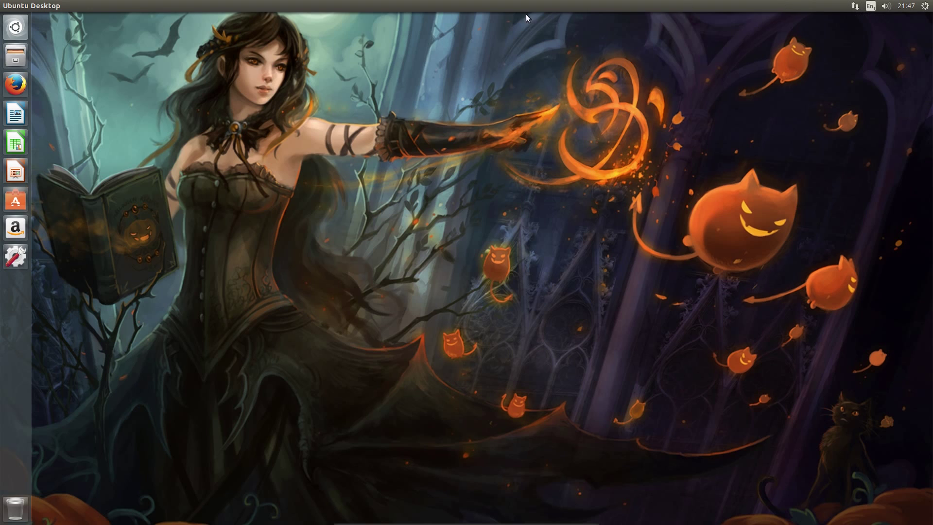
left_click(29, 27)
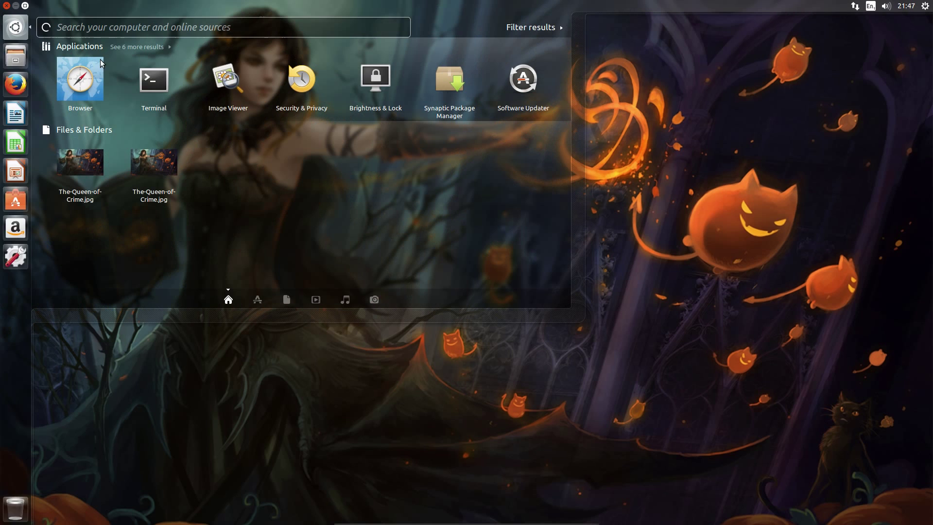
left_click(155, 82)
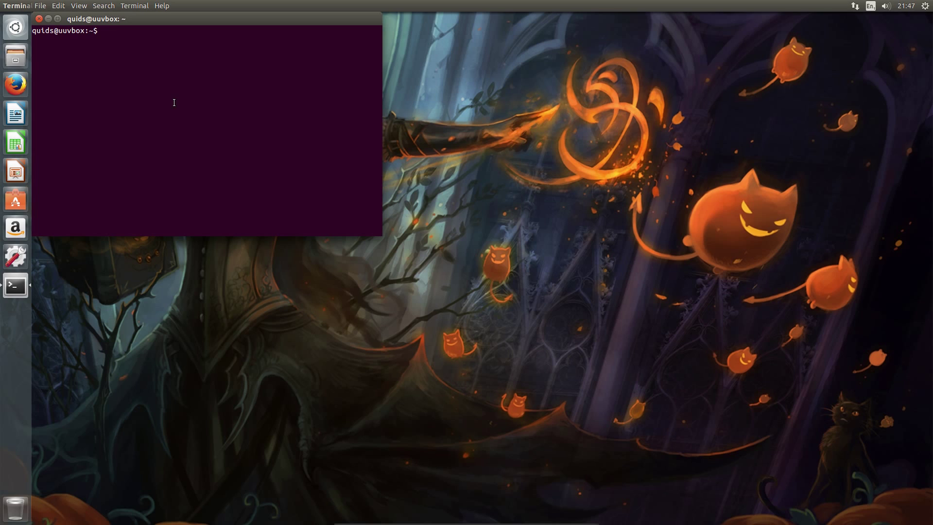
type("free -m")
key("Return")
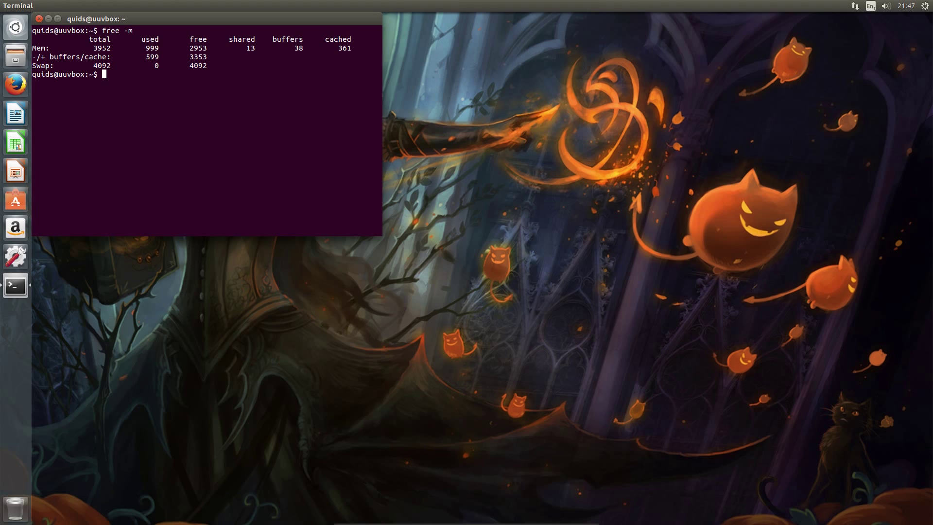
key("ctrl+d")
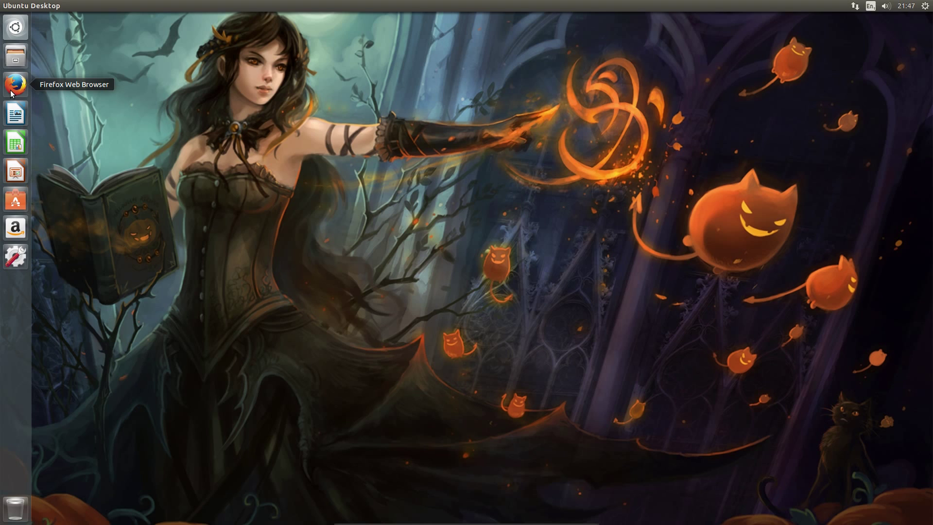
Open a blank LibreOffice Calc spreadsheet from the launcher and close it
left_click(15, 119)
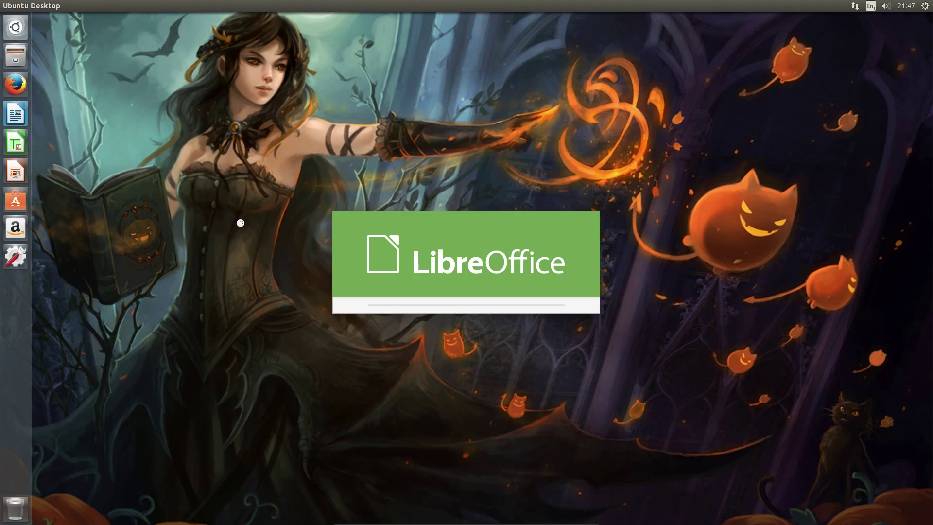
left_click(25, 149)
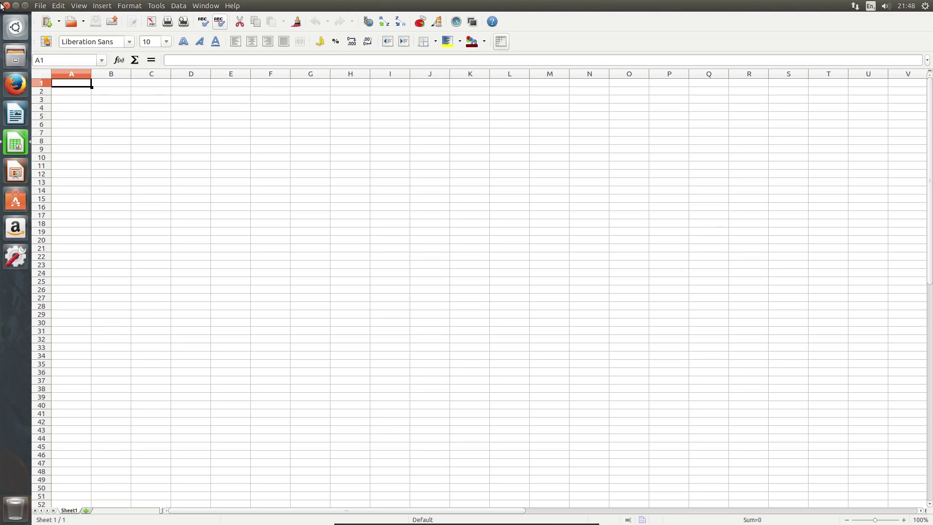
left_click(6, 6)
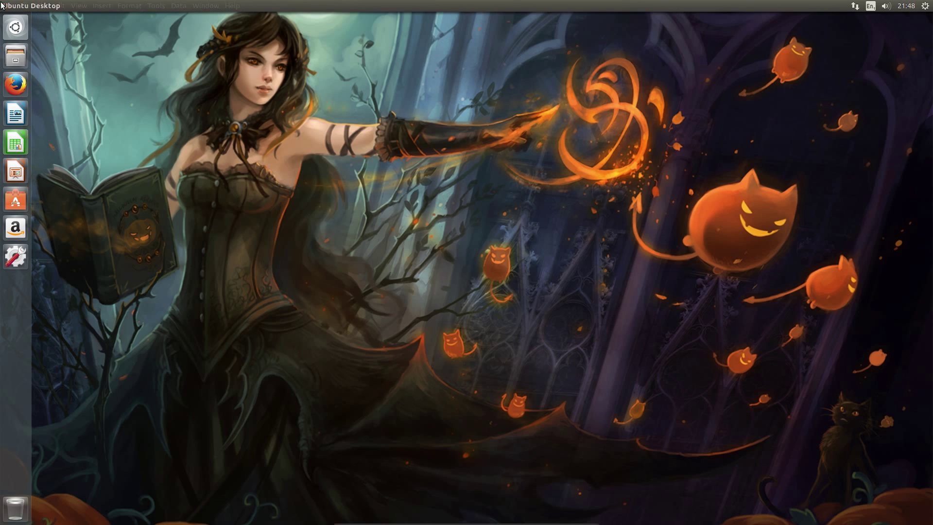
Launch and close Firefox, then launch and close the Ubuntu Software Centre
left_click(15, 91)
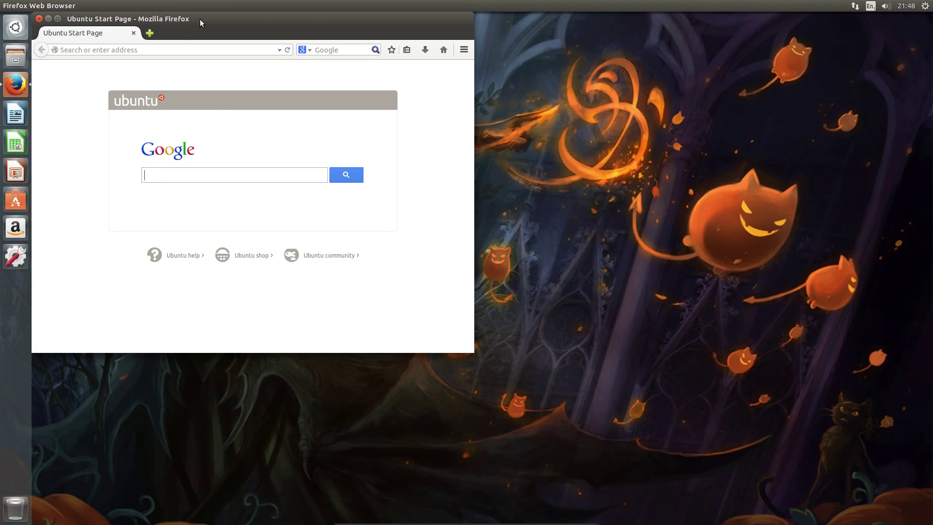
key("ctrl+q")
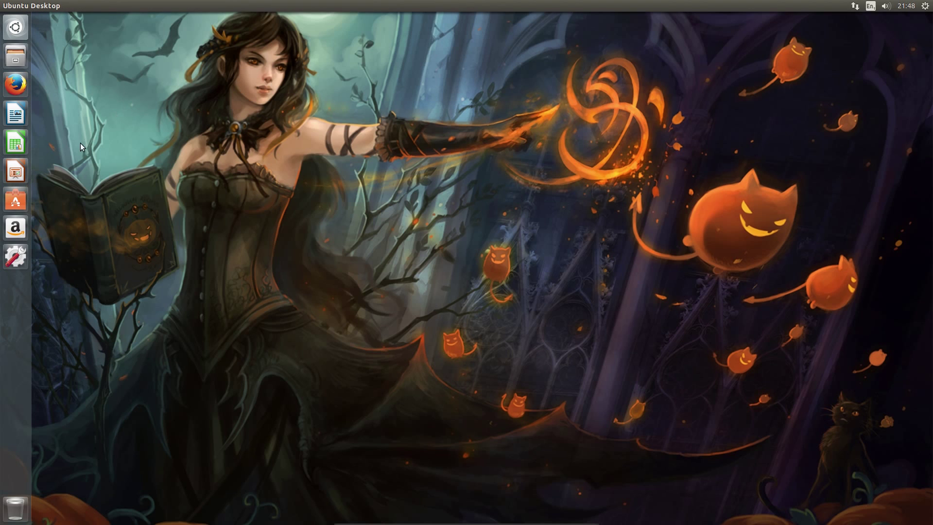
left_click(21, 228)
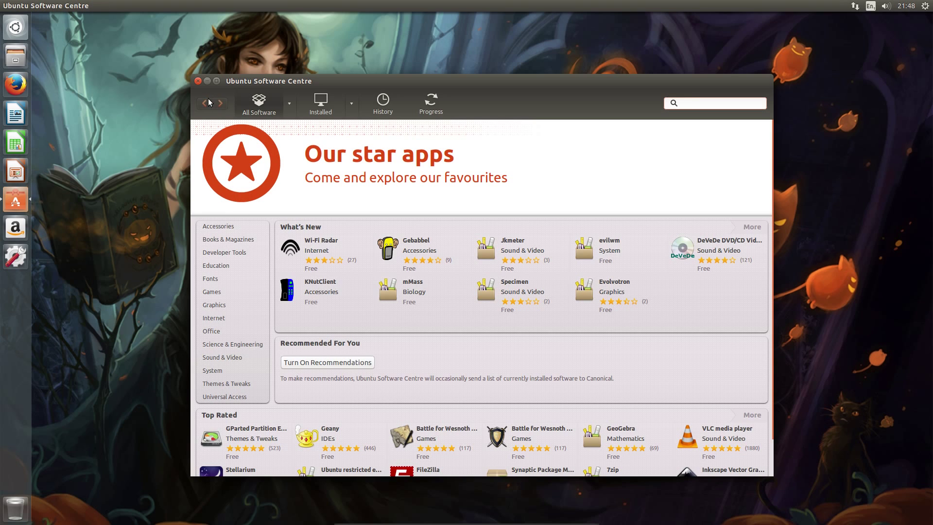
left_click(199, 81)
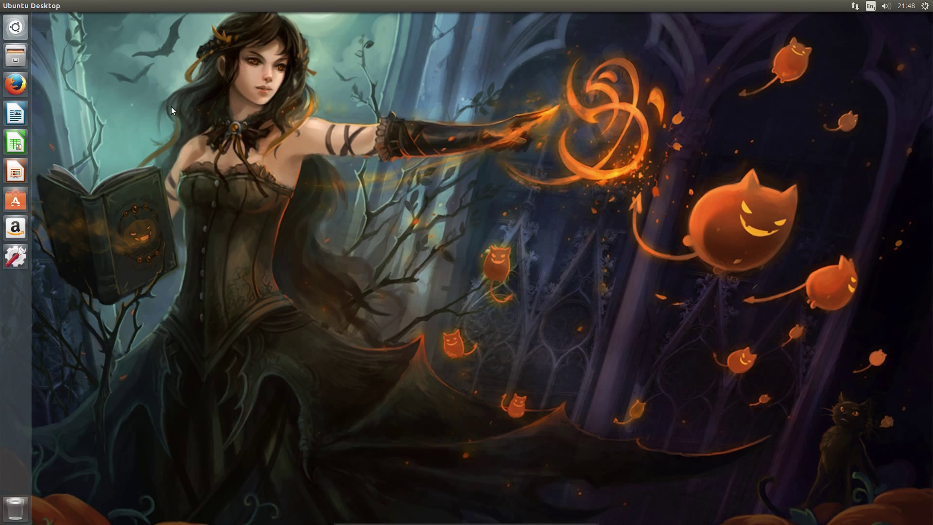
In System Settings Appearance, set the purple cobblestone photo as the wallpaper
left_click(15, 256)
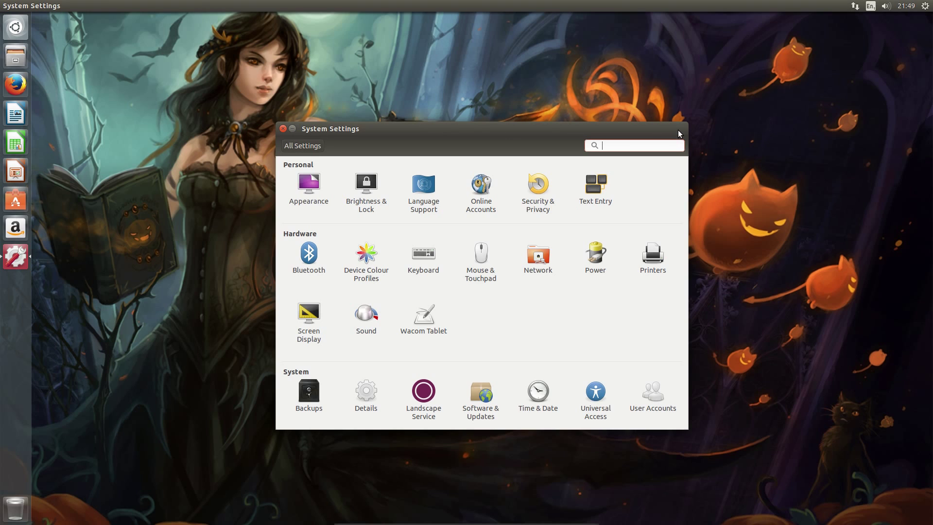
left_click(308, 185)
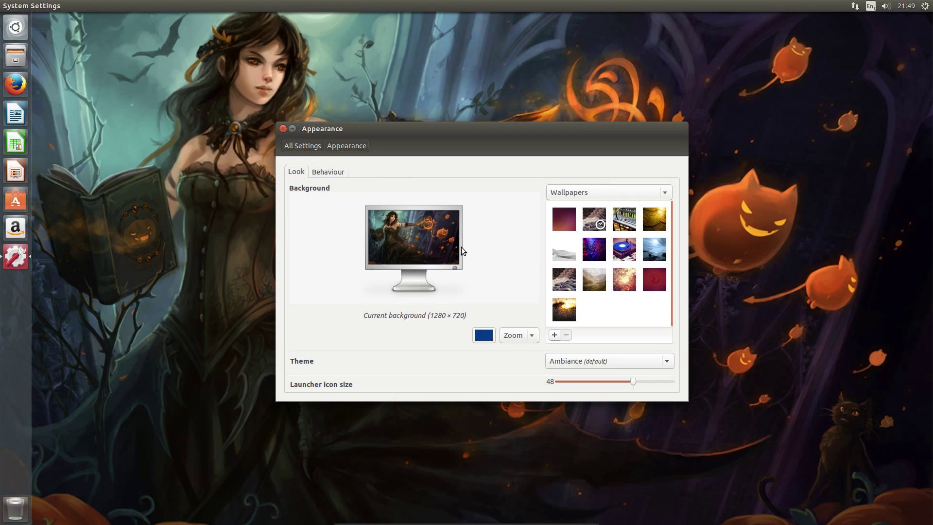
left_click(594, 253)
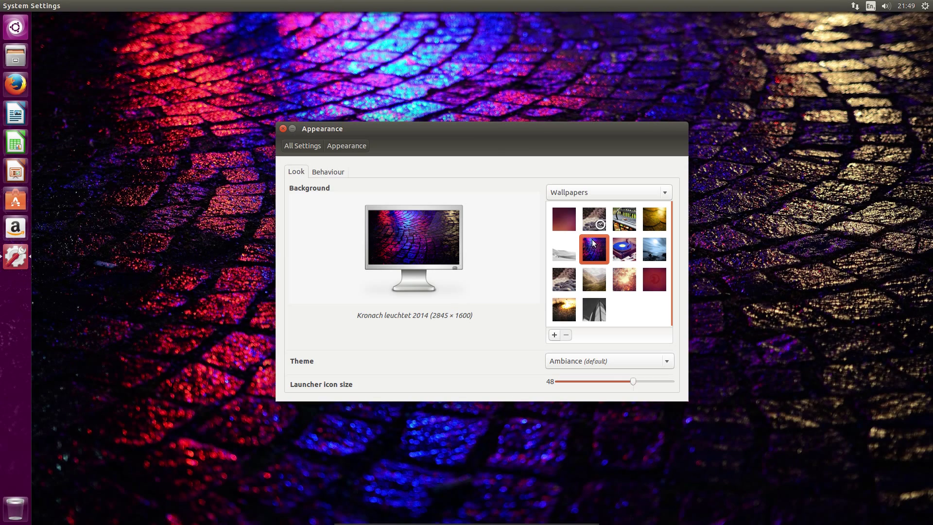
Under Behaviour, show window menus in the window's title bar
mouse_move(596, 127)
left_mouse_down()
mouse_move(610, 243)
mouse_move(593, 215)
mouse_move(597, 121)
left_mouse_up()
left_click(329, 167)
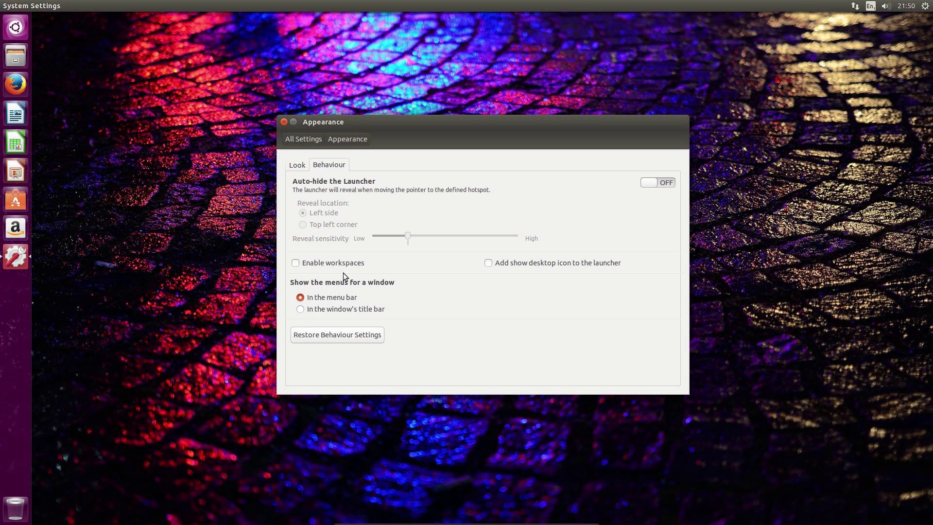
left_click(361, 310)
Open the Dash applications search with its result filter categories shown
key("super")
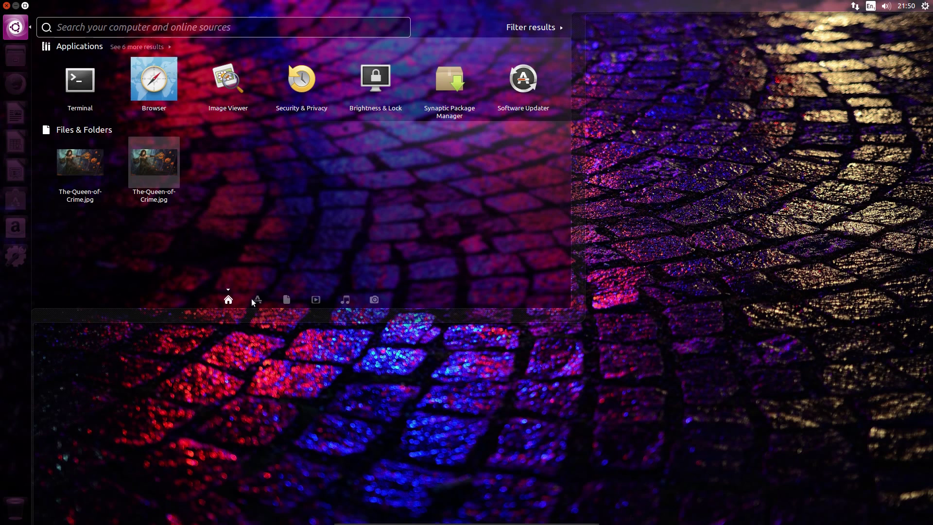
left_click(257, 300)
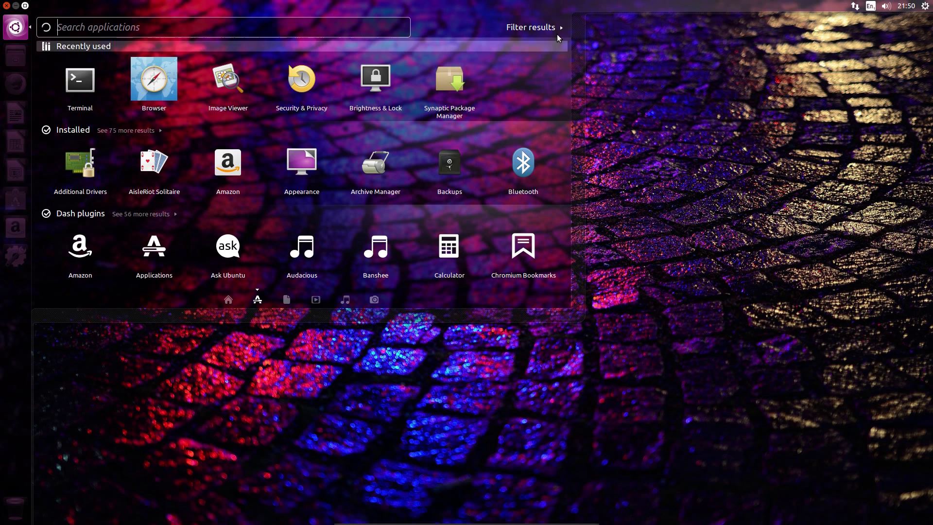
left_click(543, 27)
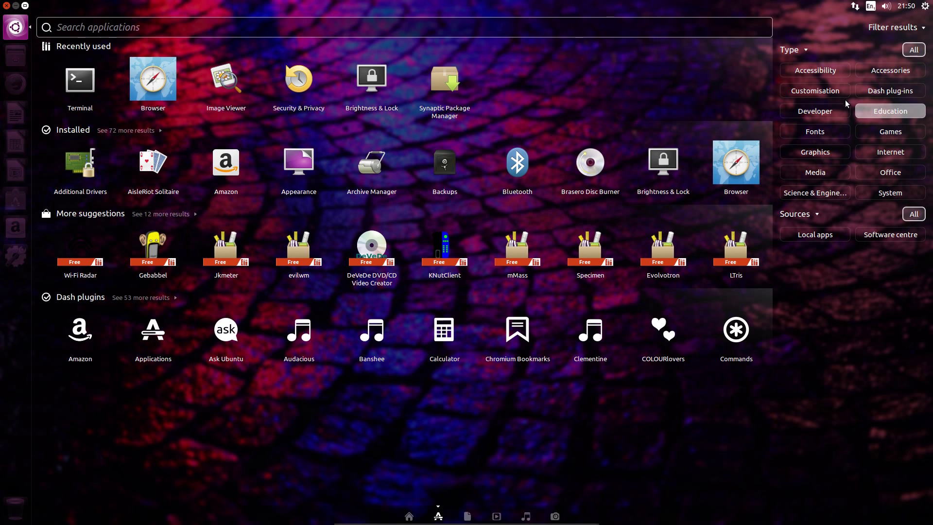
Browse apps filtered by Accessories, Graphics and Media, ending on Games
left_click(876, 72)
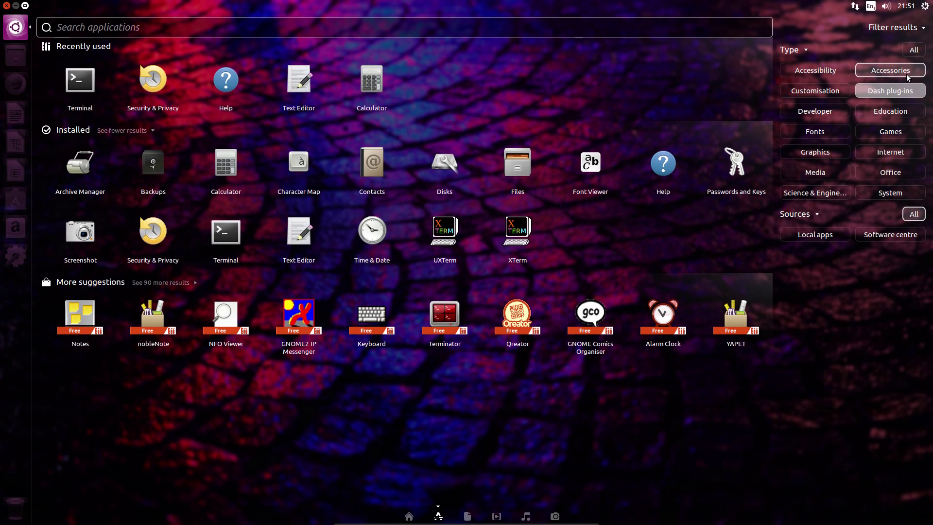
left_click(821, 152)
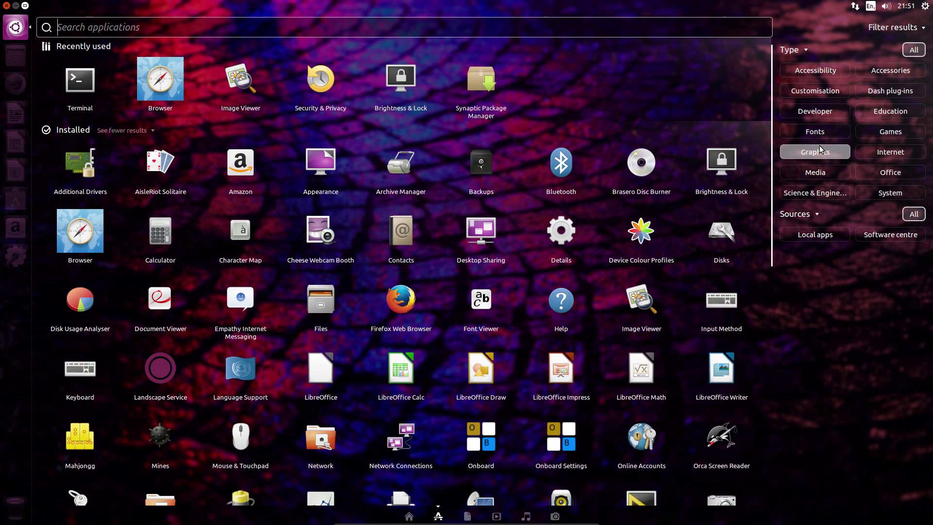
left_click(813, 175)
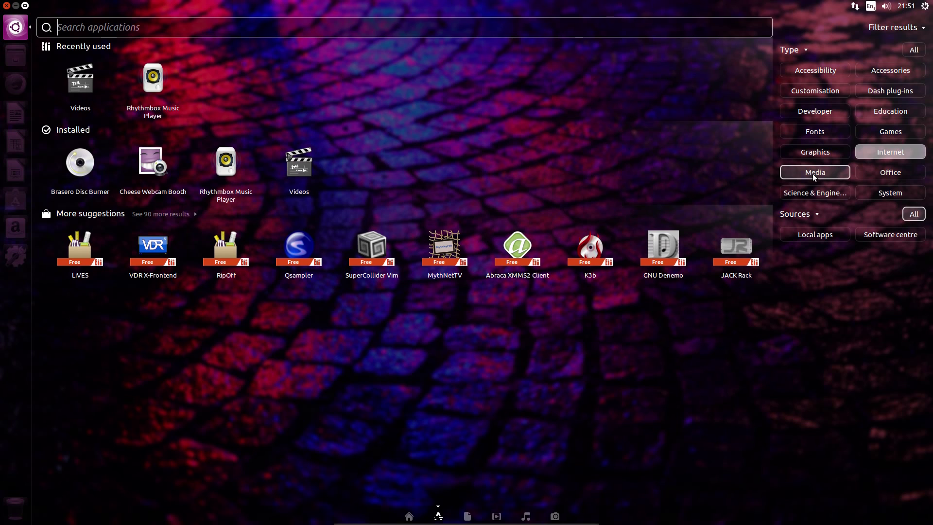
left_click(819, 174)
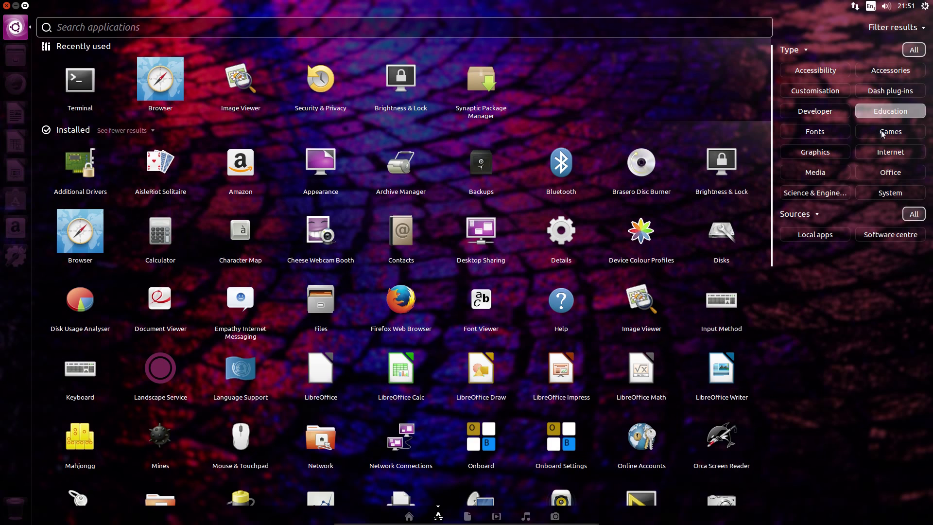
left_click(881, 135)
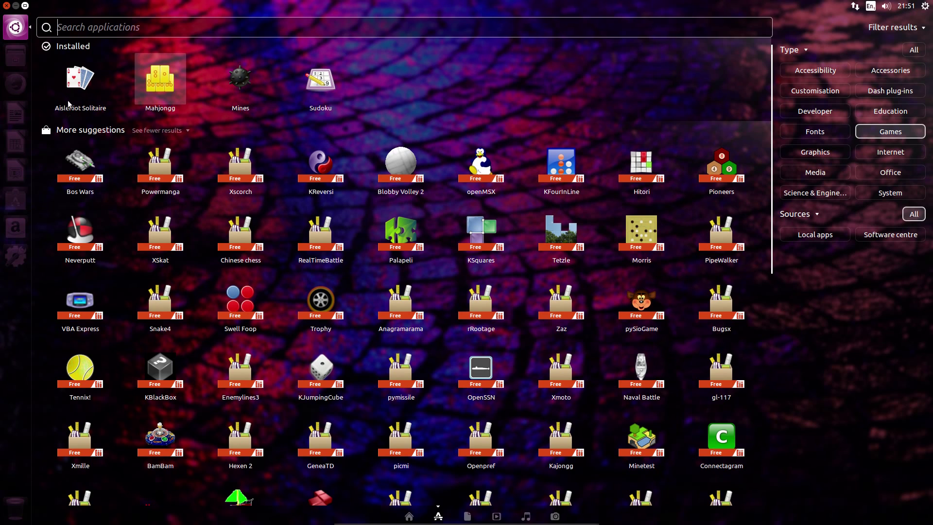
Filter the Dash application results to Internet, then to Office
left_click(868, 152)
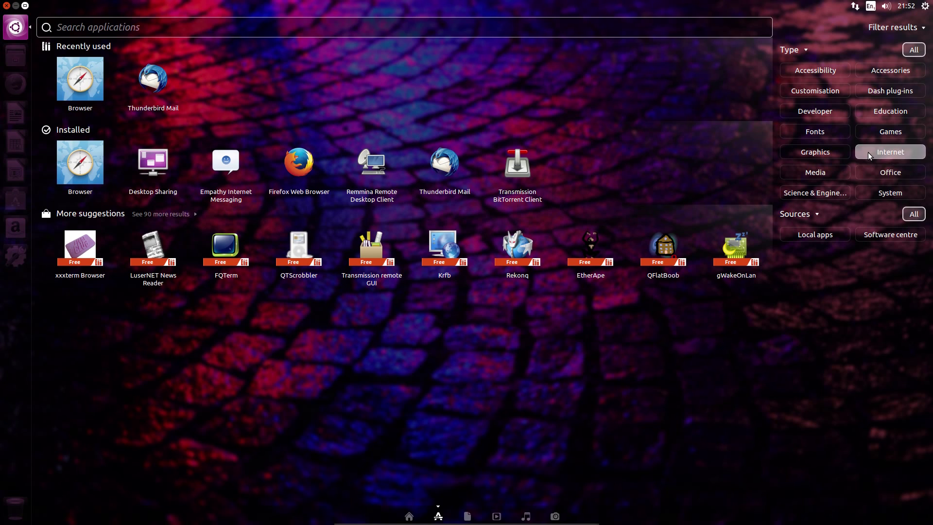
left_click(880, 171)
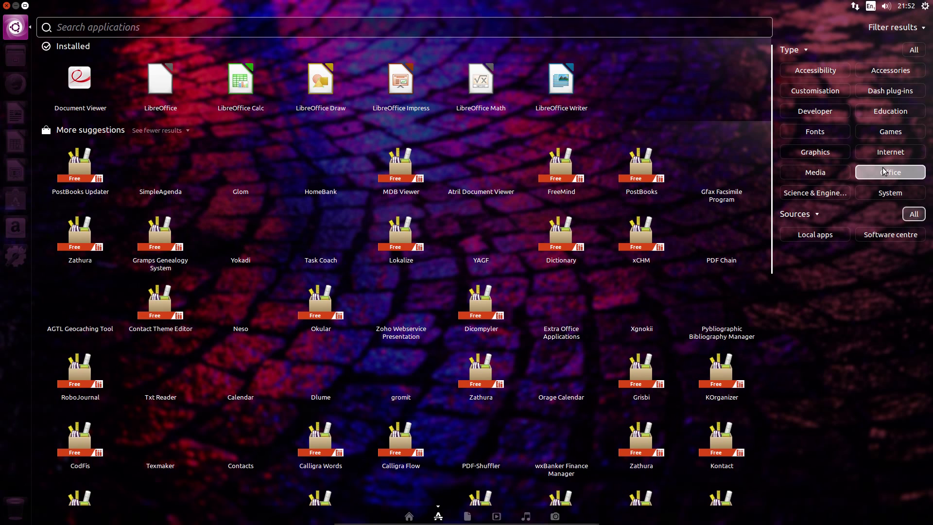